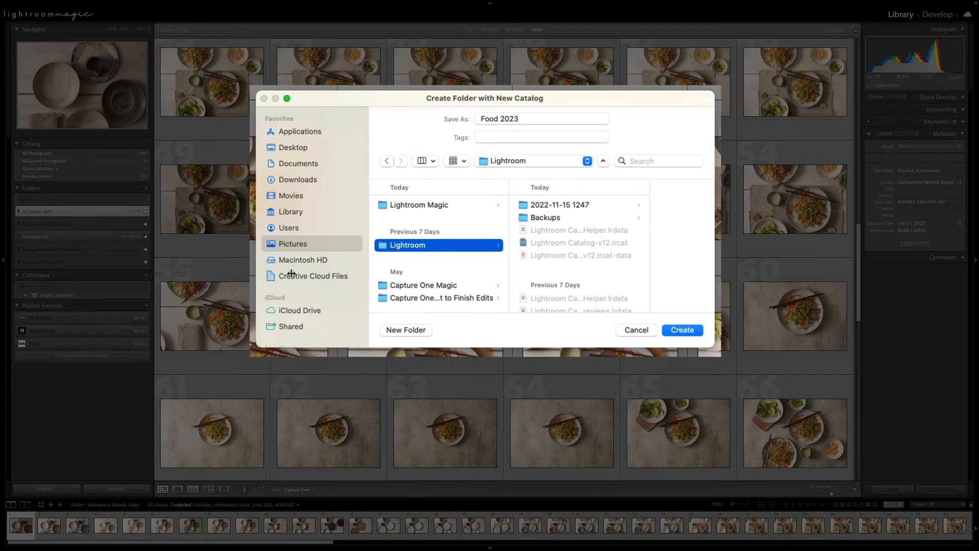
Browse the KCI Editorial 1 - 2021 drive and the Food 20XX folder on KCI Master 20XX as possible locations for the new catalog
scroll(292, 276, "down", 3)
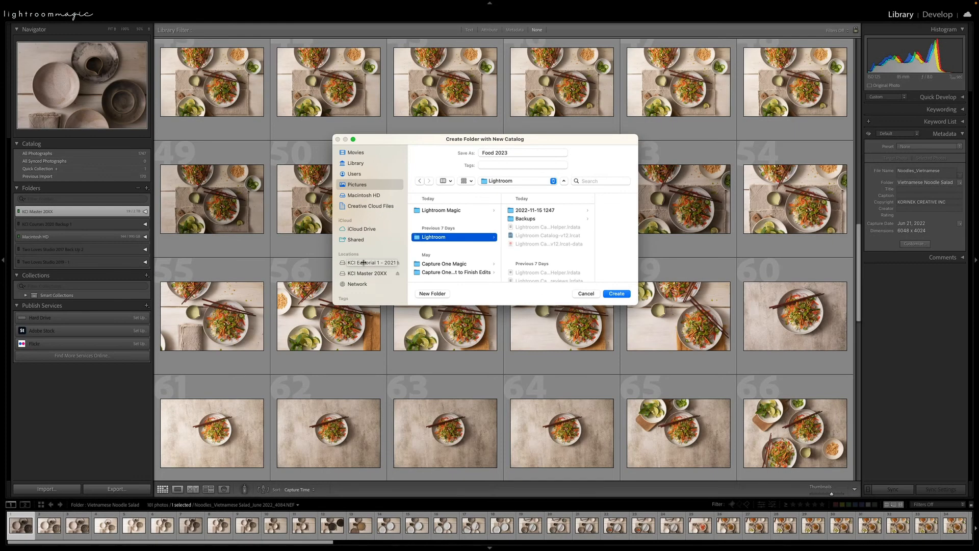
left_click(363, 262)
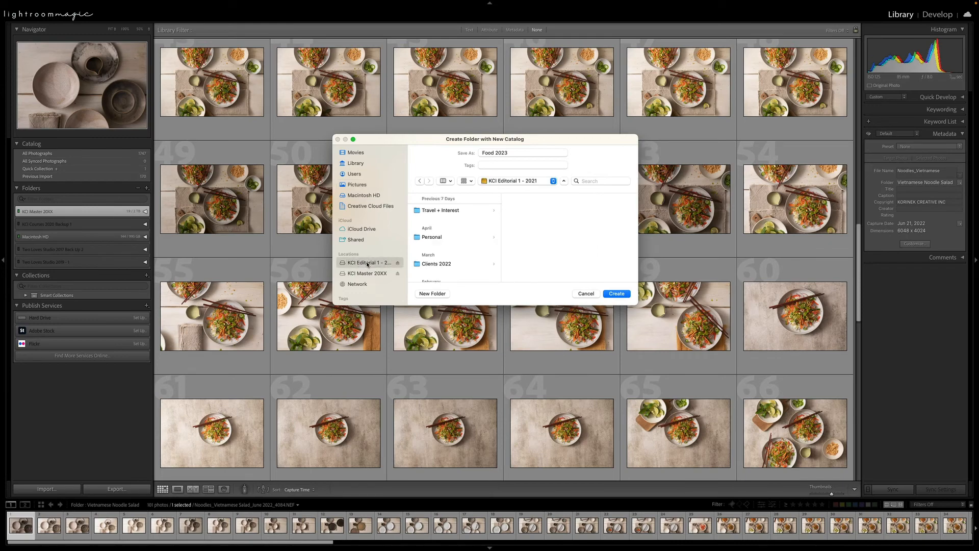
left_click(365, 274)
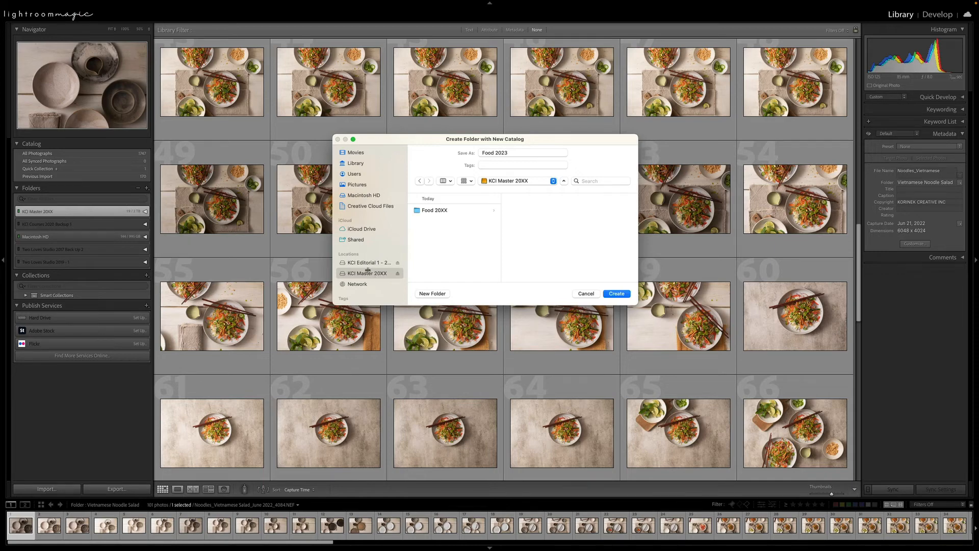
left_click(431, 210)
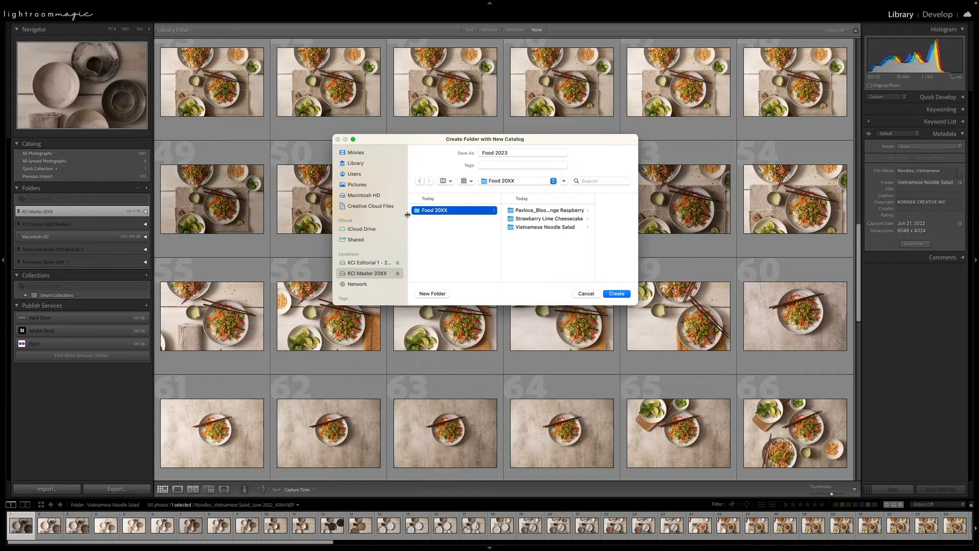
Create the new catalog Food 2023 in the Lightroom folder inside Pictures
left_click(356, 185)
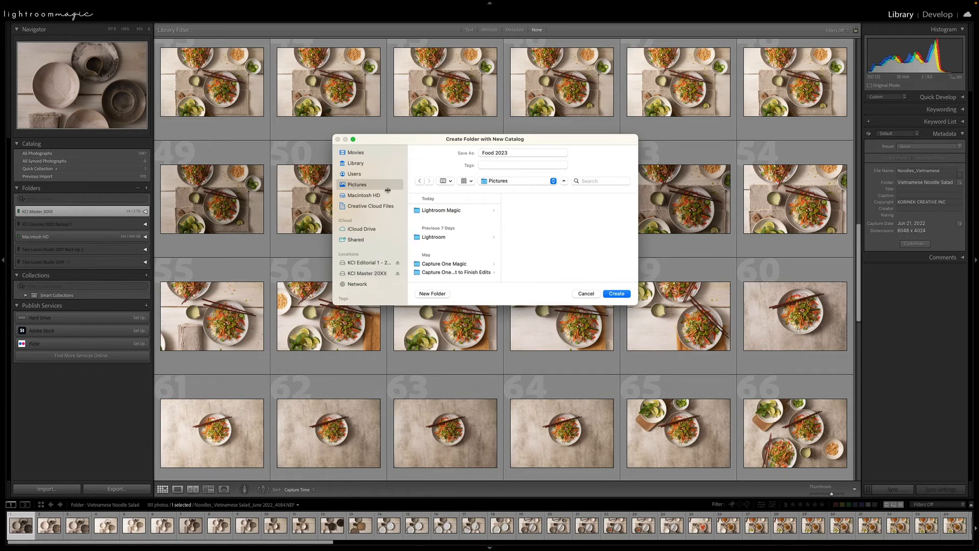
left_click(434, 236)
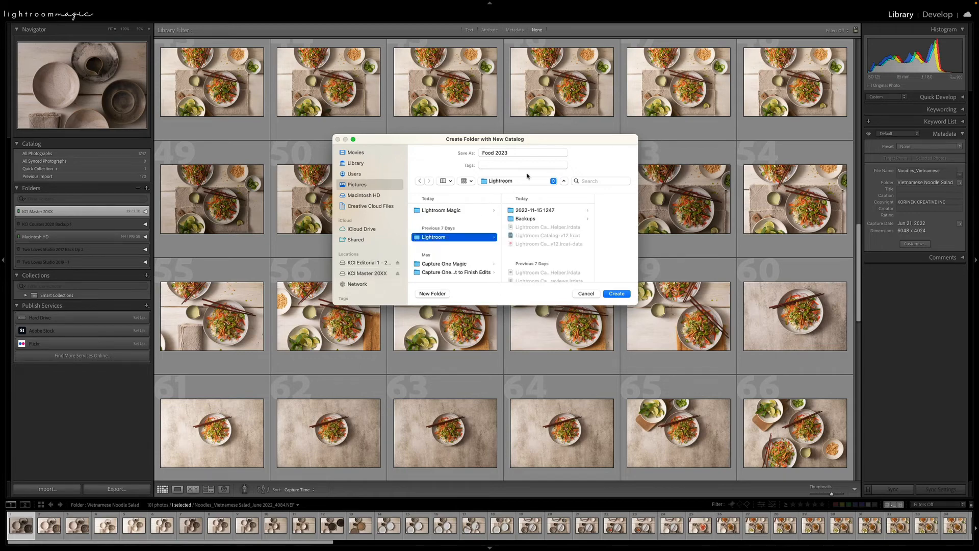
left_click(621, 296)
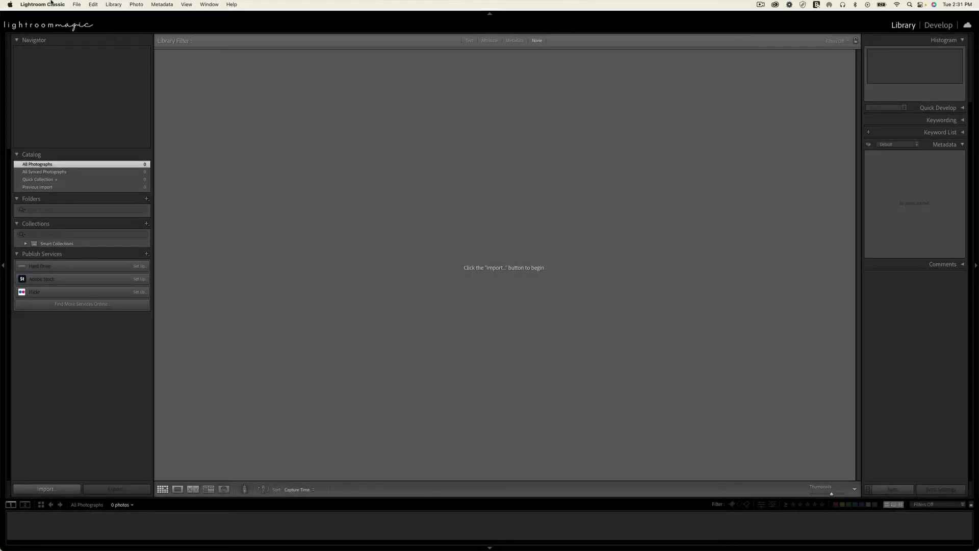
In the catalog settings, check the new catalog's folder on disk and set the catalog backup to every time Lightroom exits
left_click(44, 4)
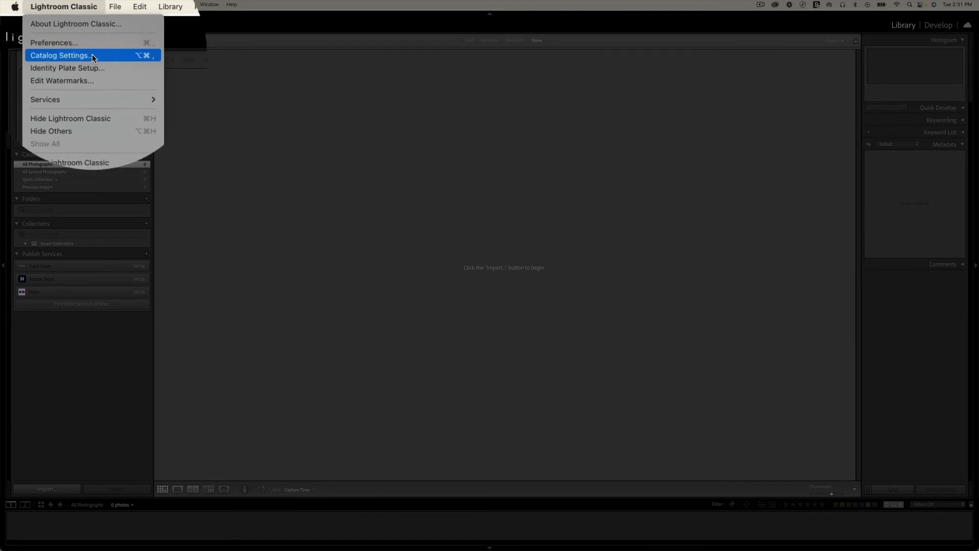
left_click(92, 54)
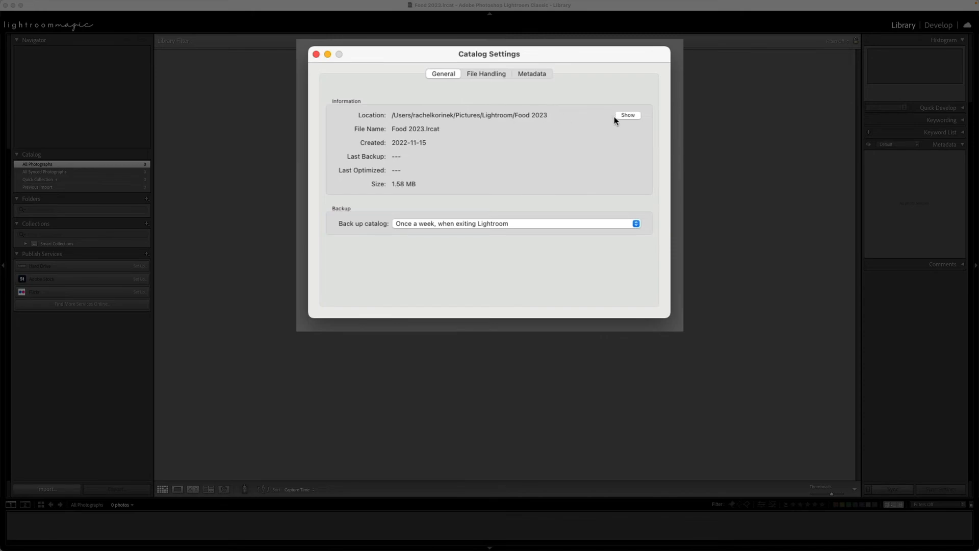
left_click(631, 116)
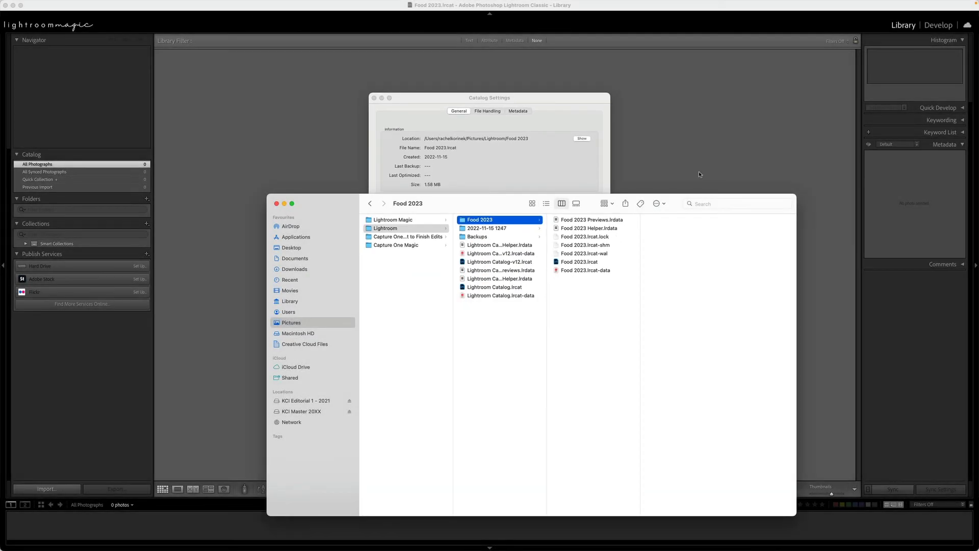
left_click(277, 204)
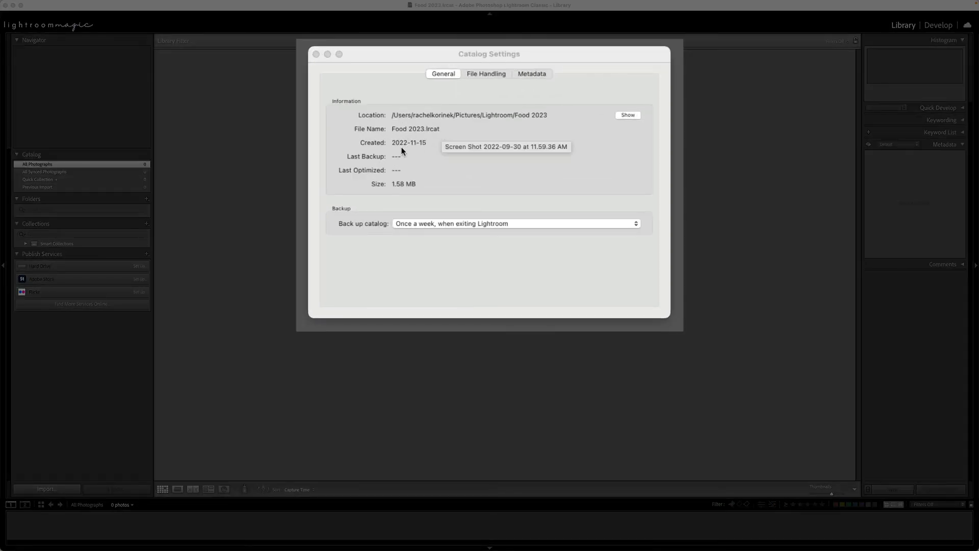
left_click(525, 224)
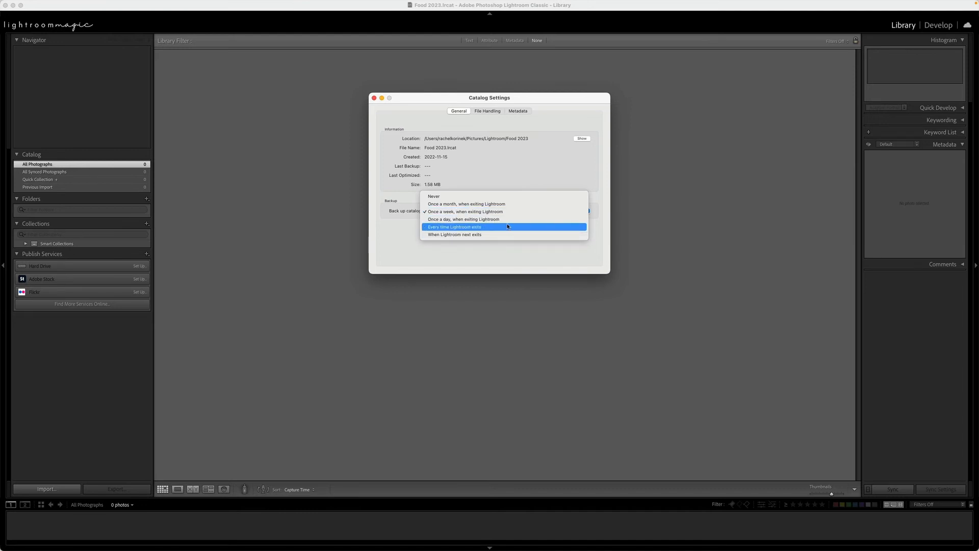
left_click(507, 227)
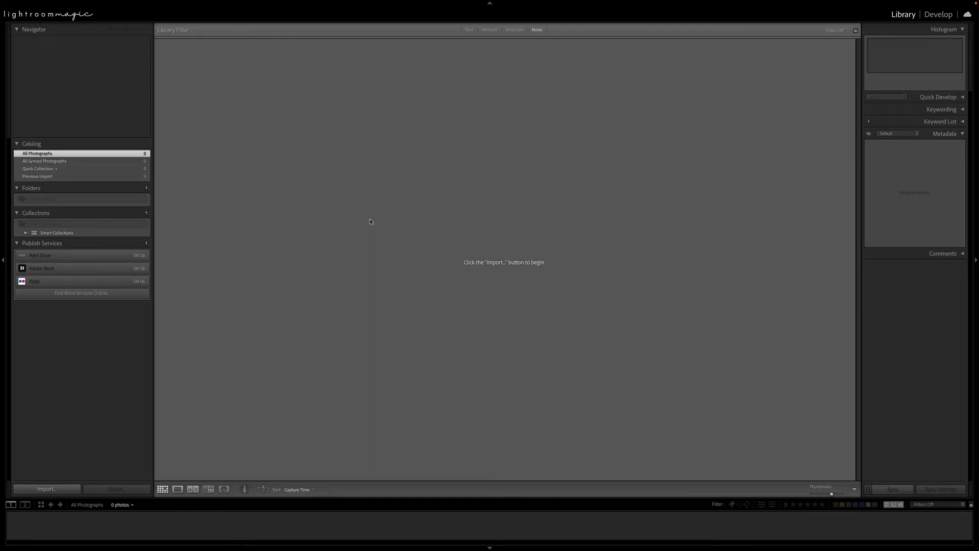
Start an import from another catalog, choosing Food 2022-v12.lrcat from the Lightroom folder in Pictures
mouse_move(411, 1)
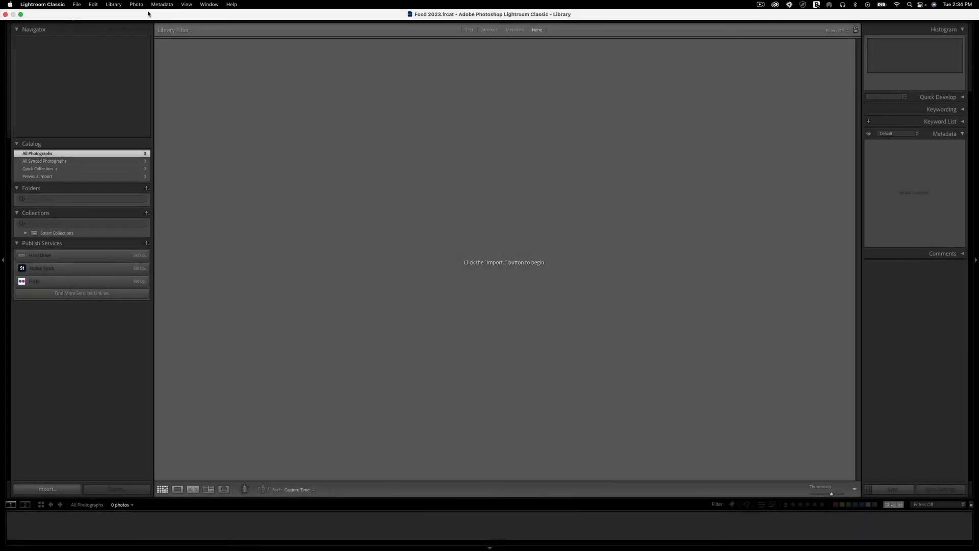
left_click(77, 5)
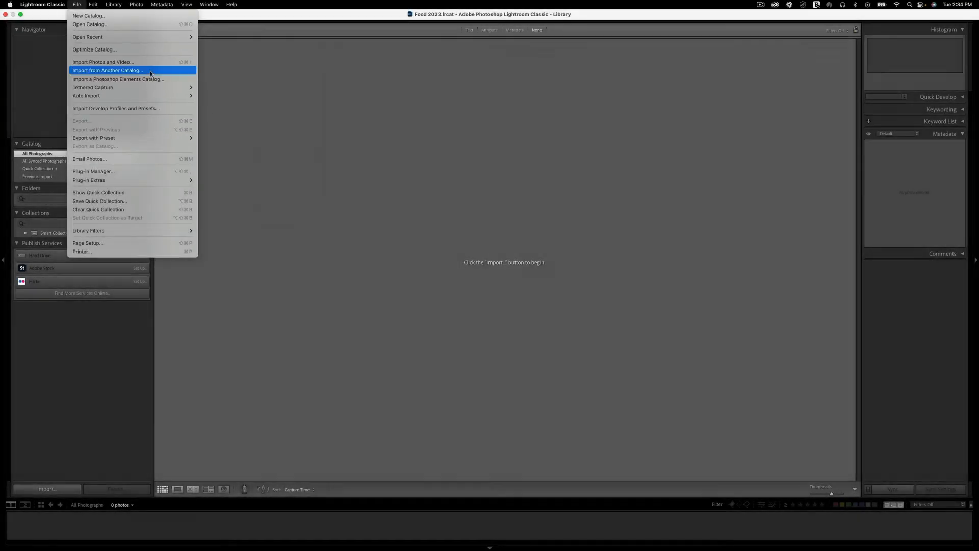
left_click(150, 106)
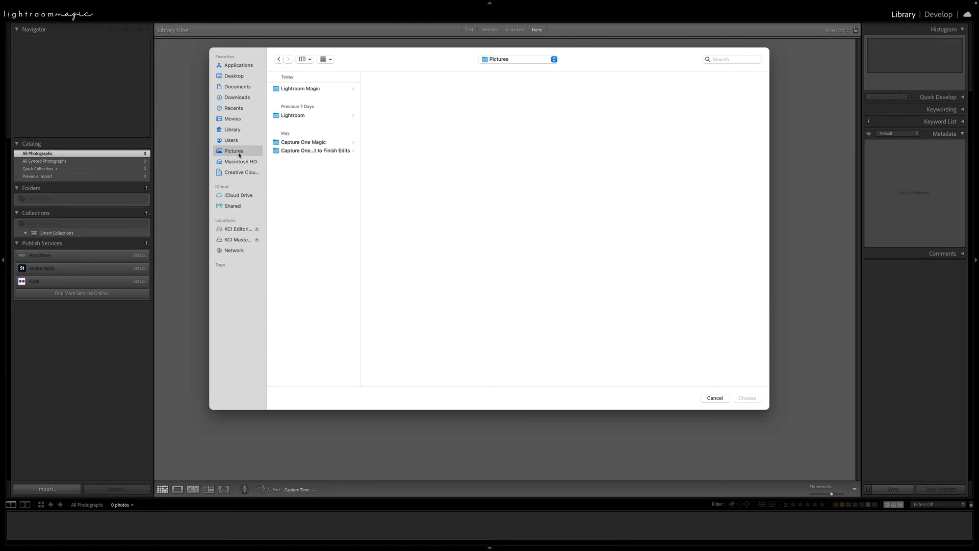
left_click(298, 116)
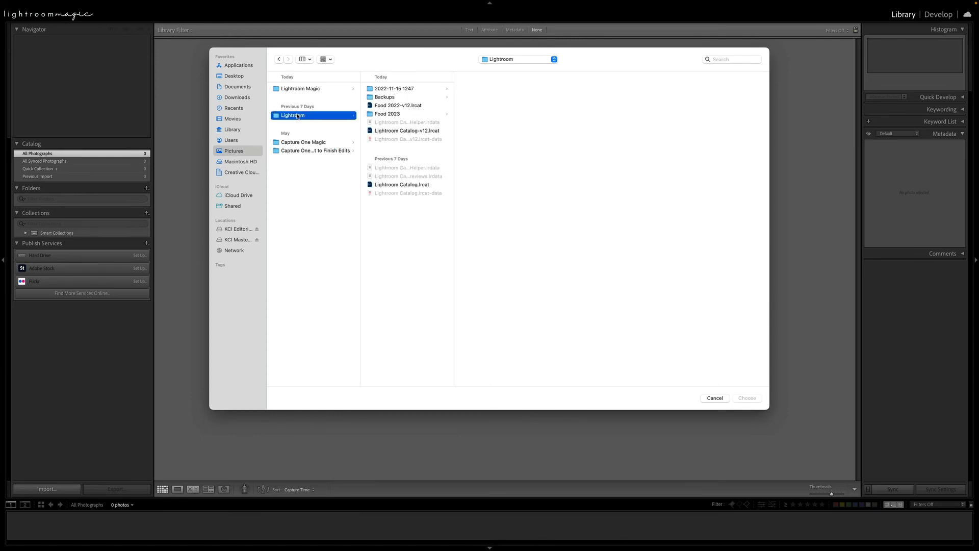
left_click(387, 106)
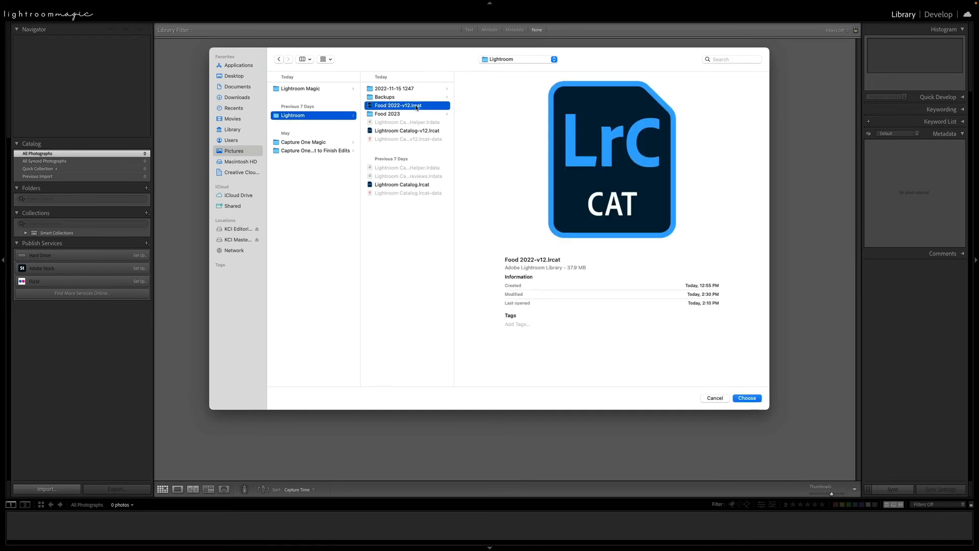
left_click(744, 398)
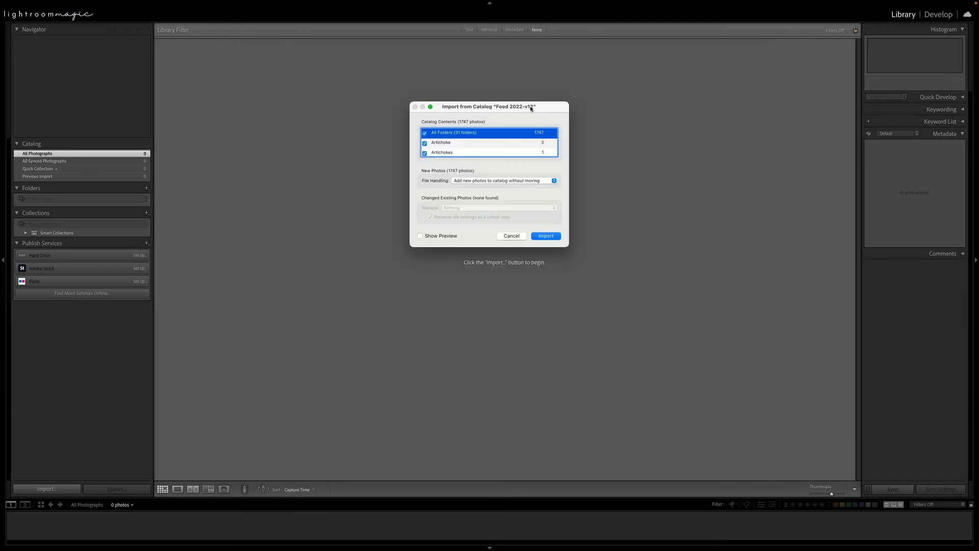
Enlarge the catalog import dialog to reveal more of the folder list and enable the photo preview
left_click_drag(530, 108, 385, 106)
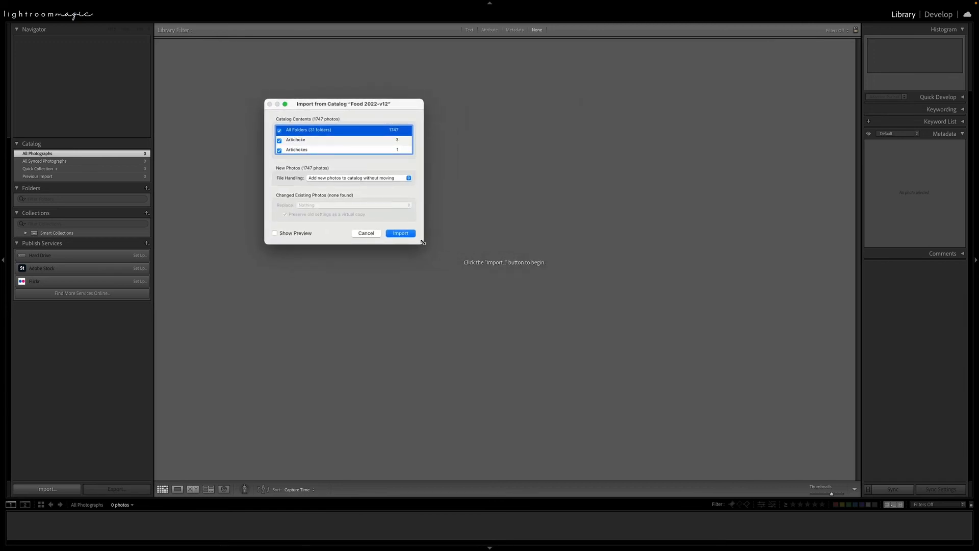
left_click_drag(423, 242, 422, 444)
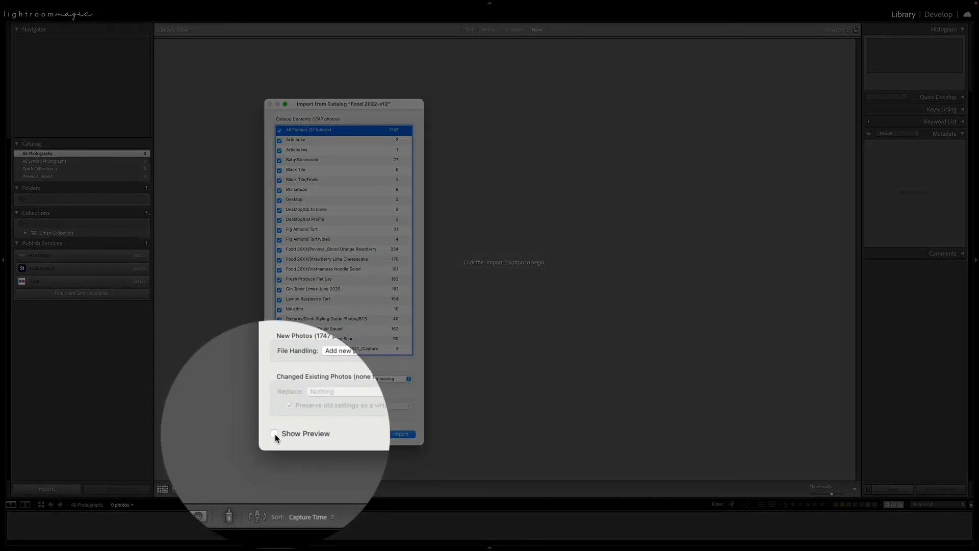
left_click(274, 434)
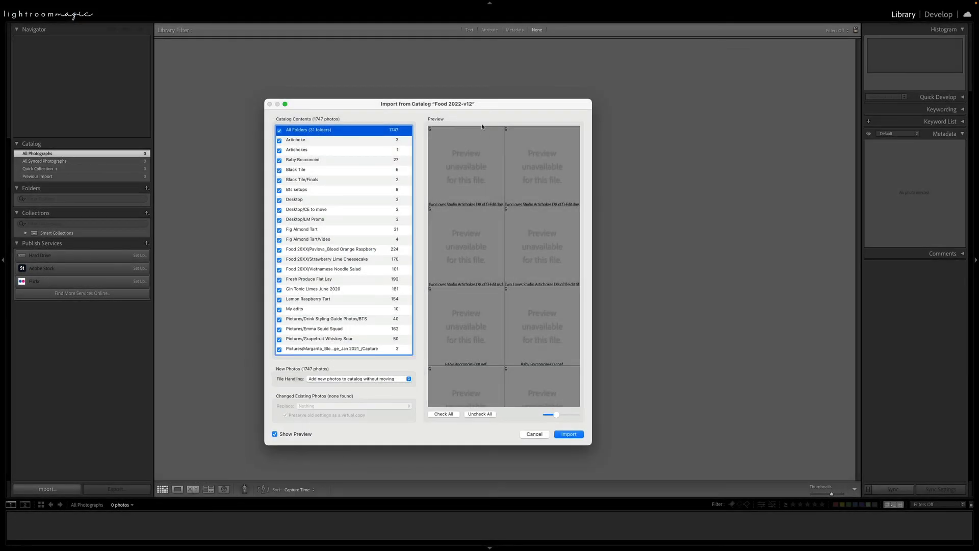
left_click_drag(485, 108, 523, 100)
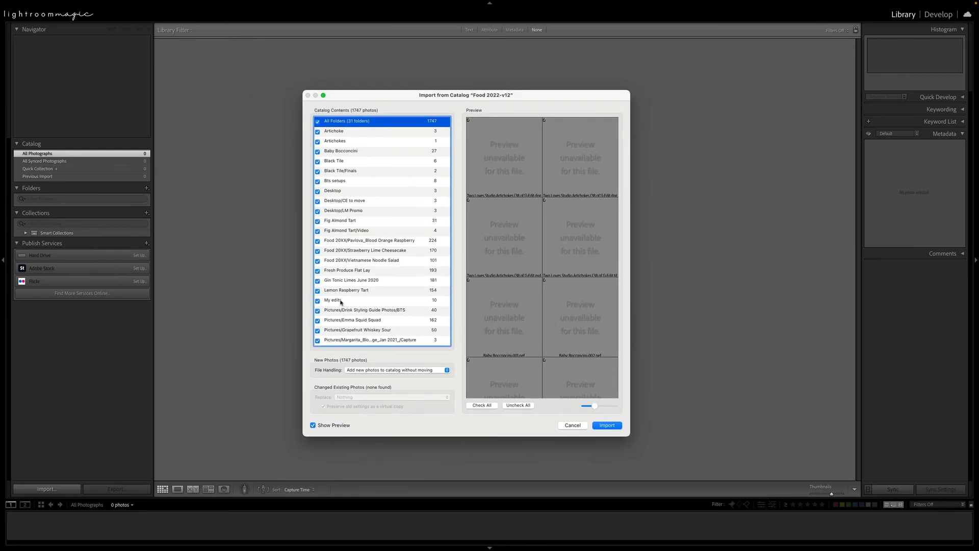
Include only the Food 20XX/Pavlova_Blood Orange Raspberry folder in the import and reduce the preview thumbnail size to review its photos
left_click(317, 122)
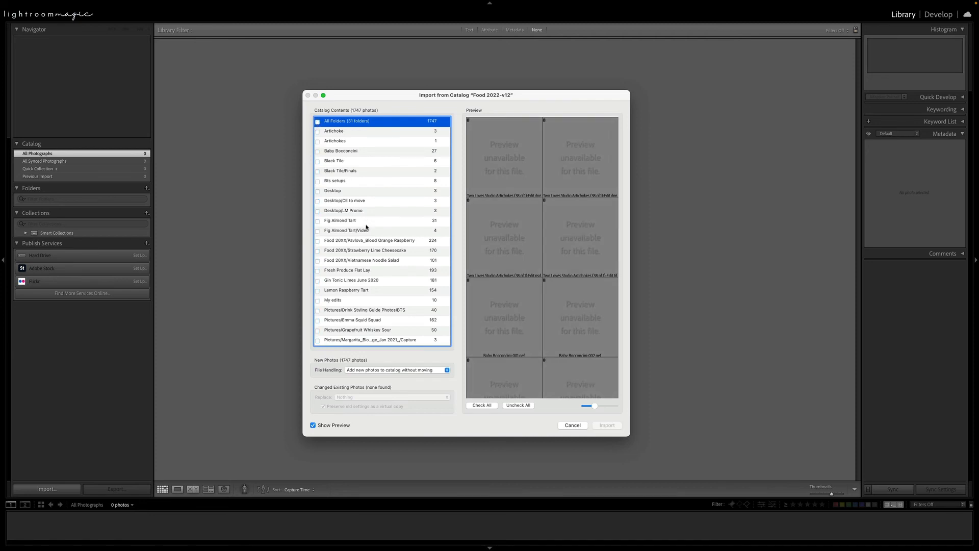
left_click(318, 241)
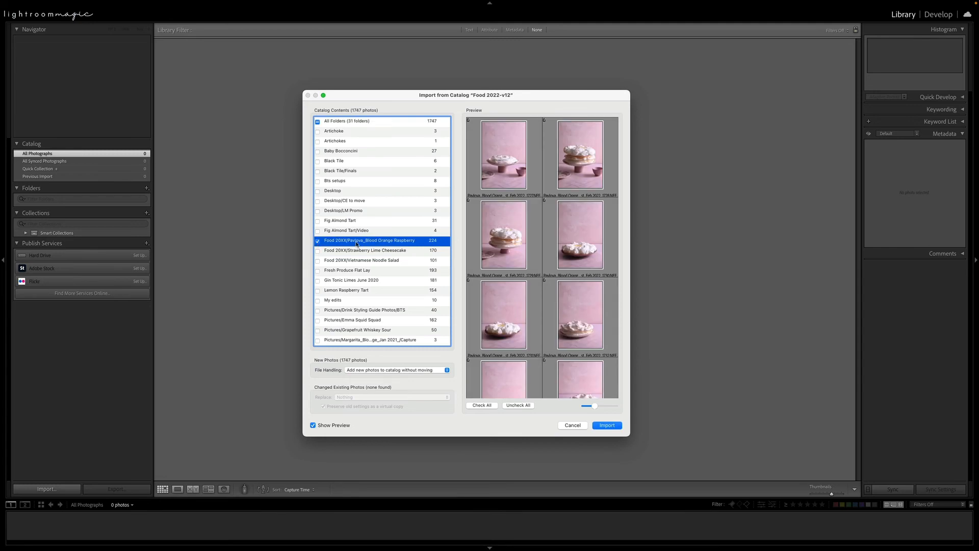
scroll(540, 295, "down", 10)
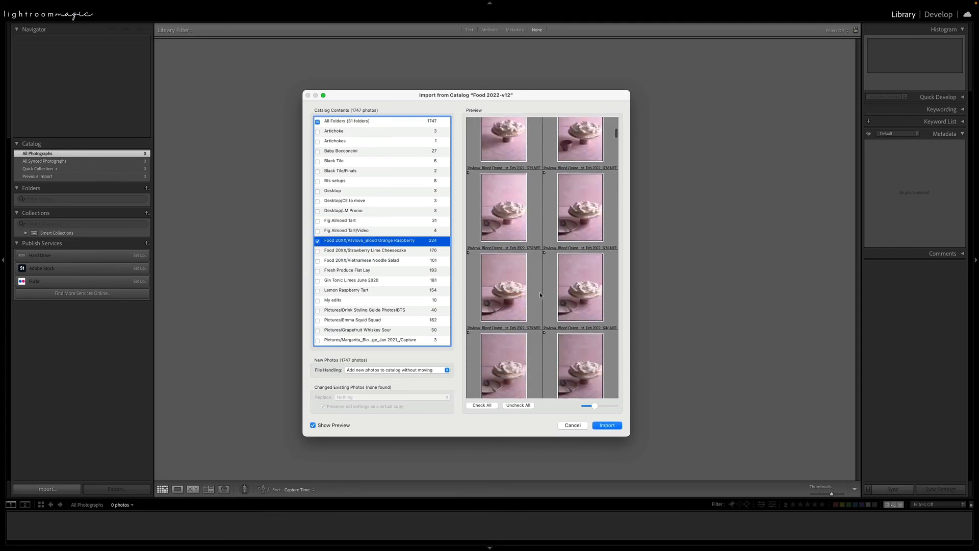
scroll(540, 295, "down", 13)
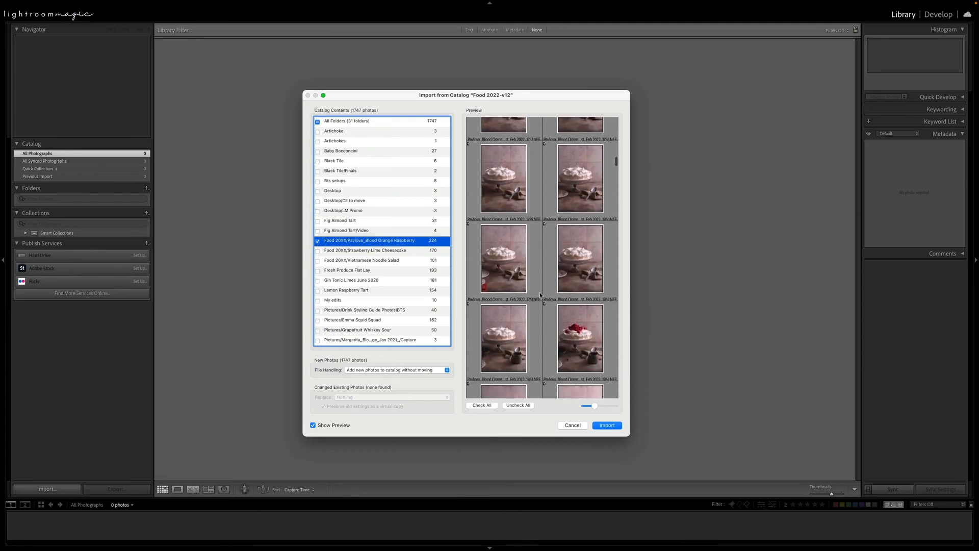
scroll(540, 294, "down", 13)
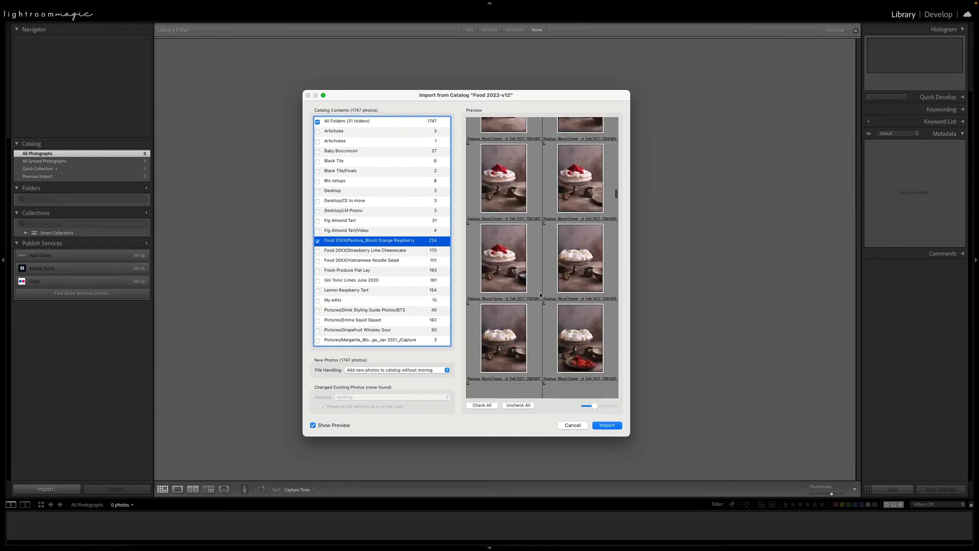
scroll(540, 295, "up", 15)
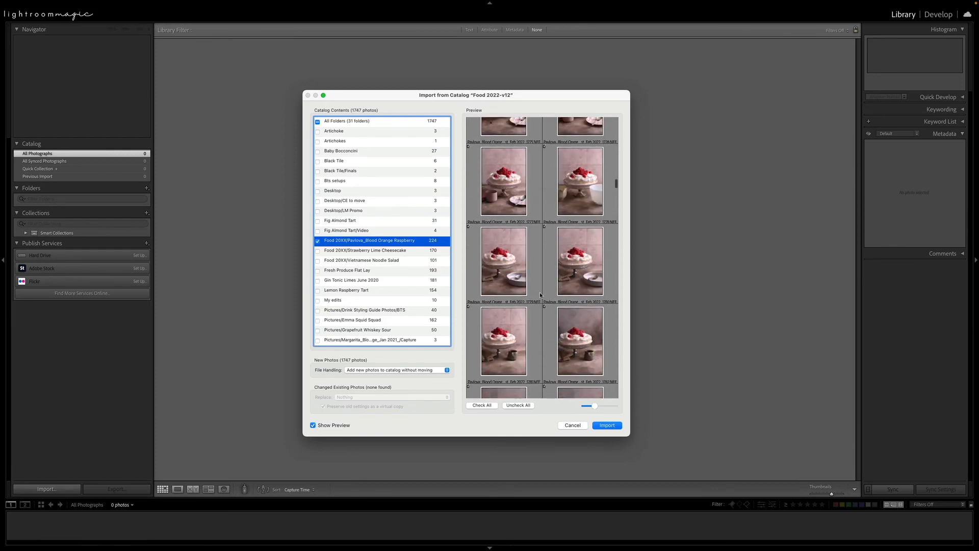
mouse_move(594, 407)
left_mouse_down()
mouse_move(604, 406)
mouse_move(586, 408)
left_mouse_up()
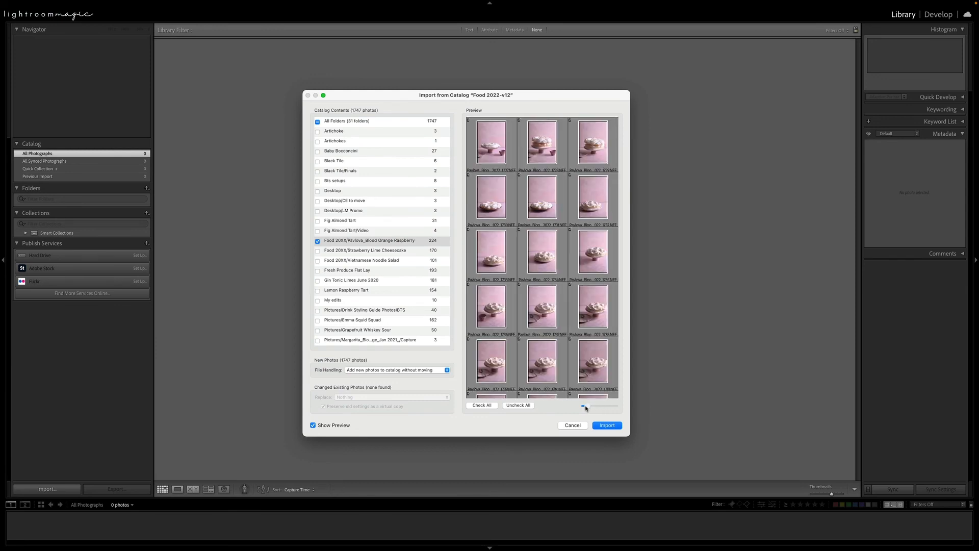
Try including only two individual pavlova photos after excluding the whole folder, and include all its photos again
left_click(513, 406)
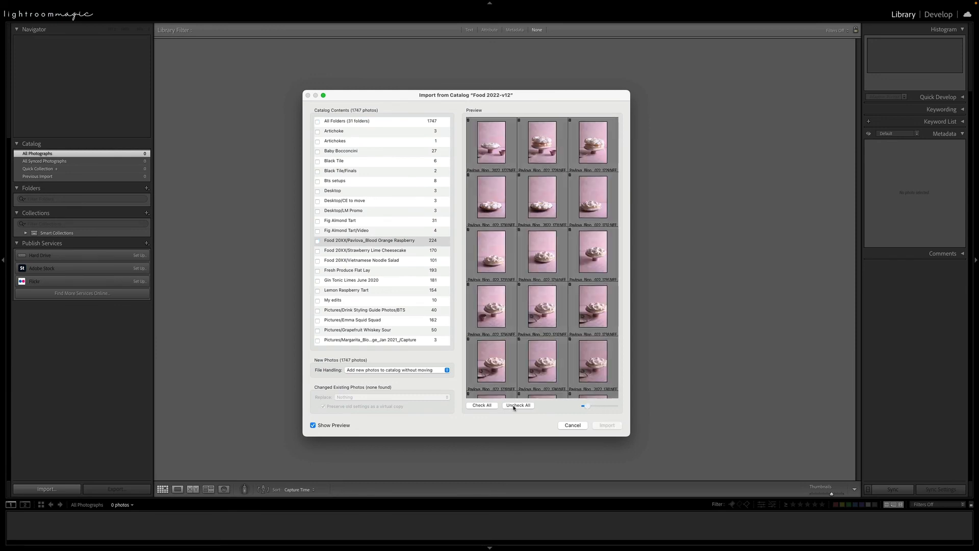
scroll(545, 272, "down", 15)
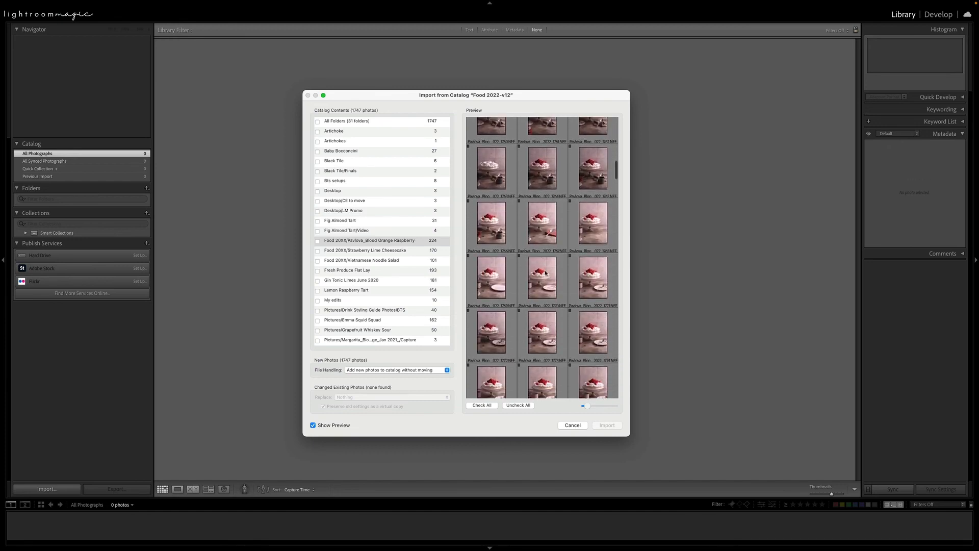
left_click(569, 225)
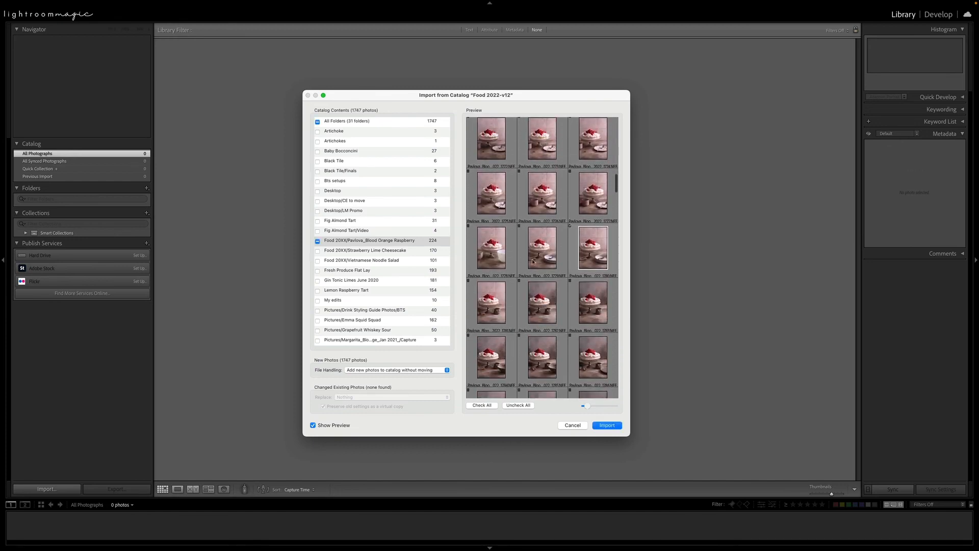
left_click(469, 280)
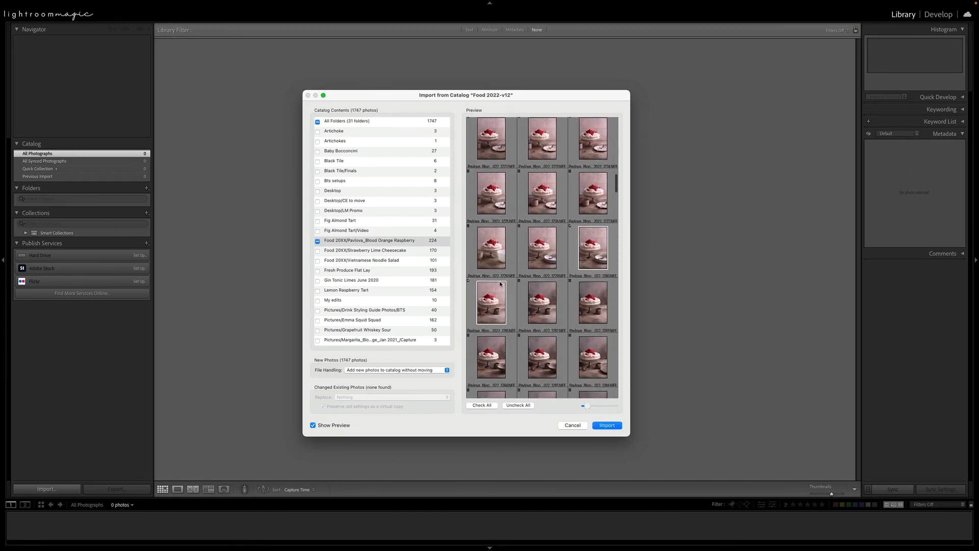
left_click(484, 406)
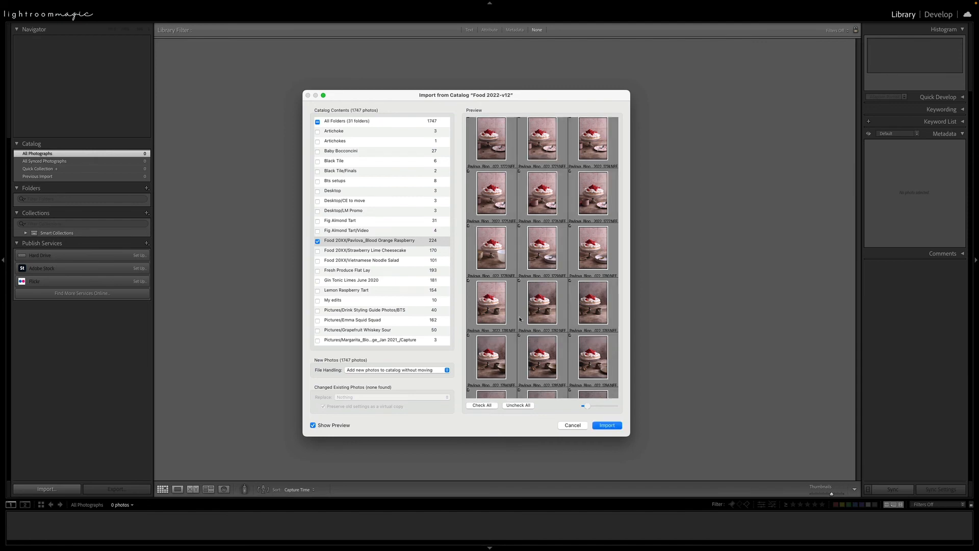
Add the Food 20XX/Strawberry Lime Cheesecake and Food 20XX/Vietnamese Noodle Salad folders to the catalog import and review their photos
left_click(317, 252)
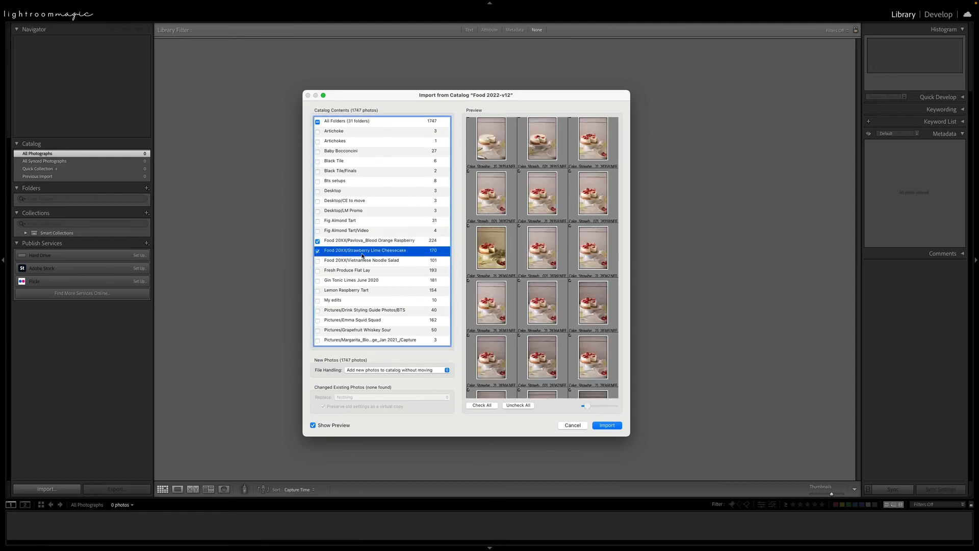
scroll(528, 274, "down", 10)
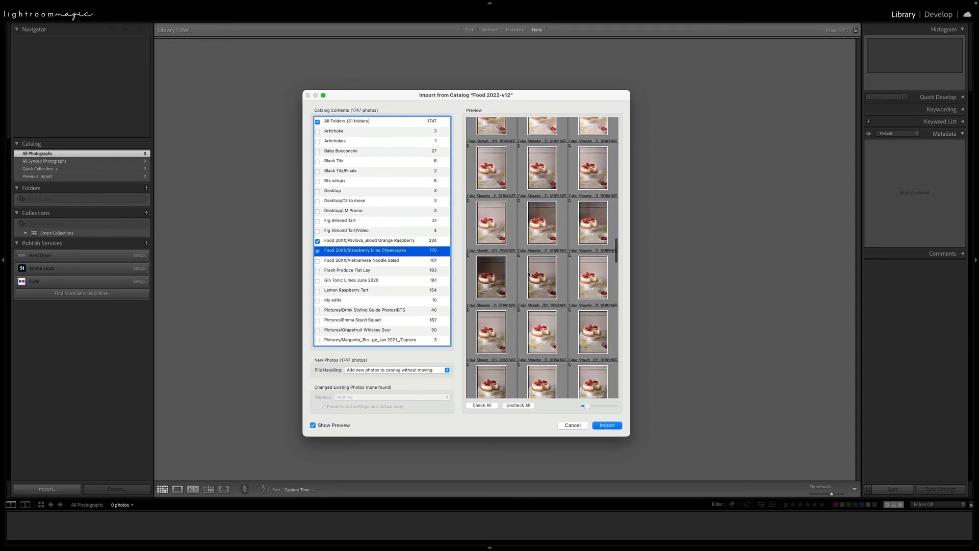
scroll(529, 274, "down", 8)
left_click(317, 261)
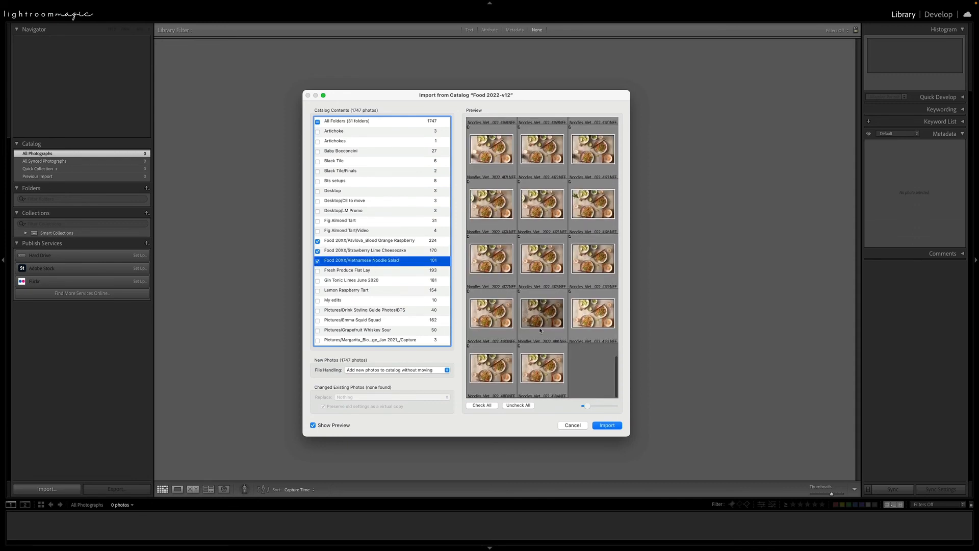
Review the file handling options and set the import to copy new photos to a new location and import
left_click(448, 370)
left_click(448, 371)
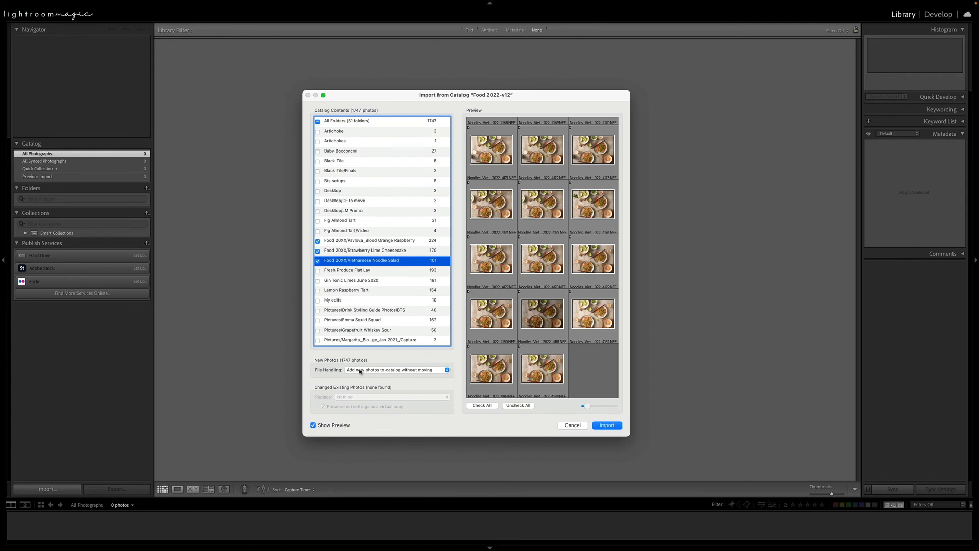
left_click(448, 371)
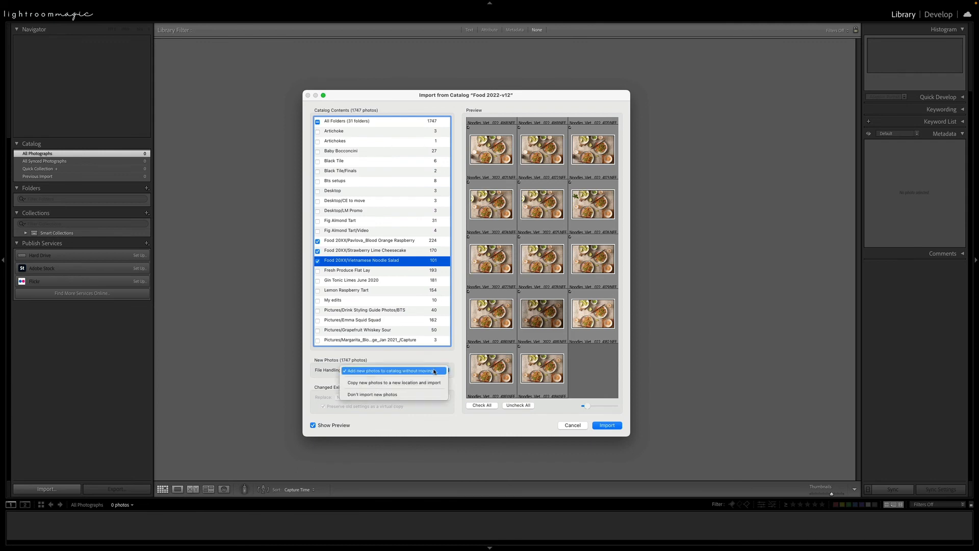
left_click(433, 372)
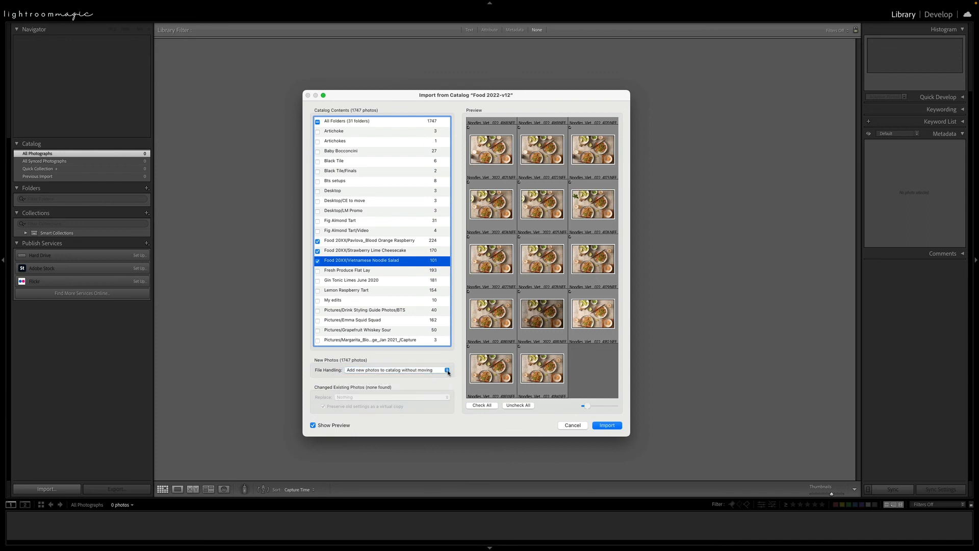
left_click(448, 371)
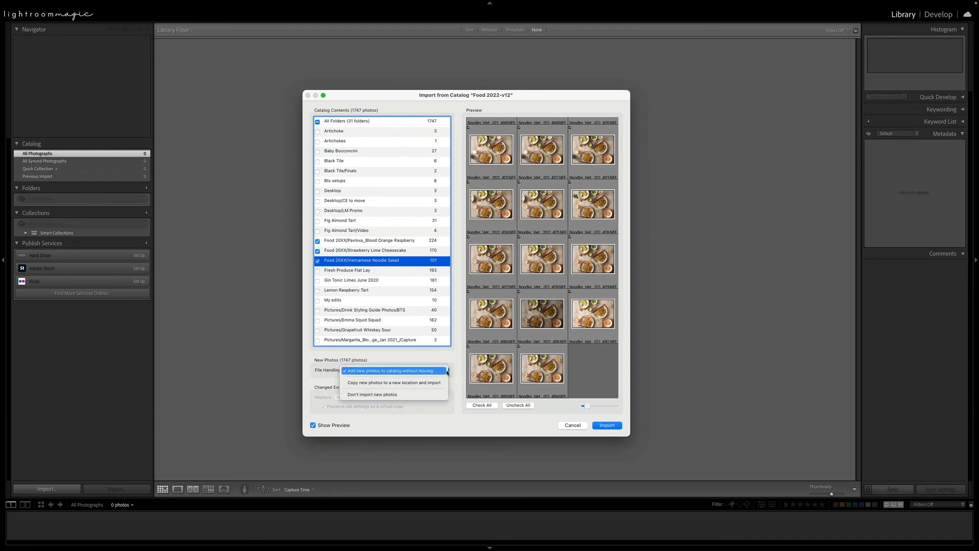
left_click(423, 383)
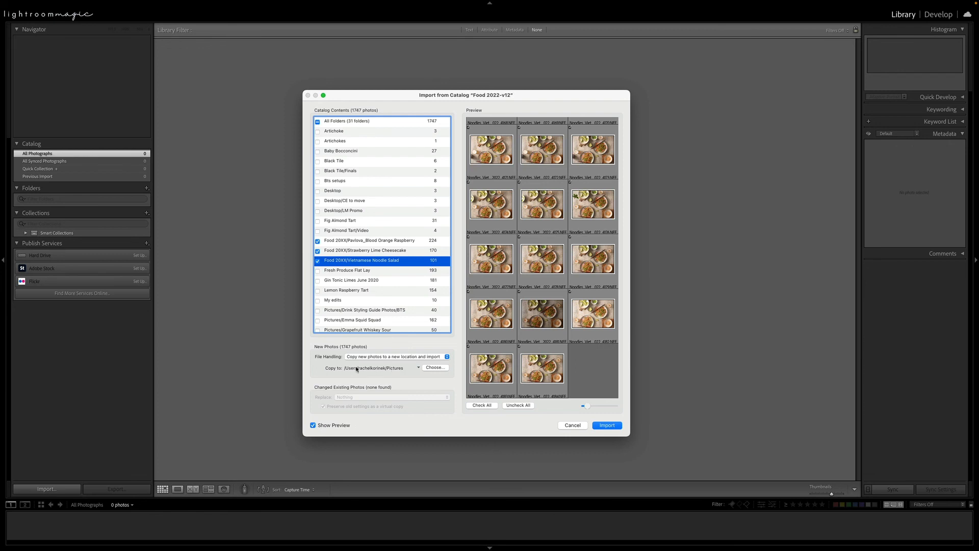
Create a folder named Food 2023 on the KCI Master 20XX drive and choose it as the copy destination
left_click(428, 367)
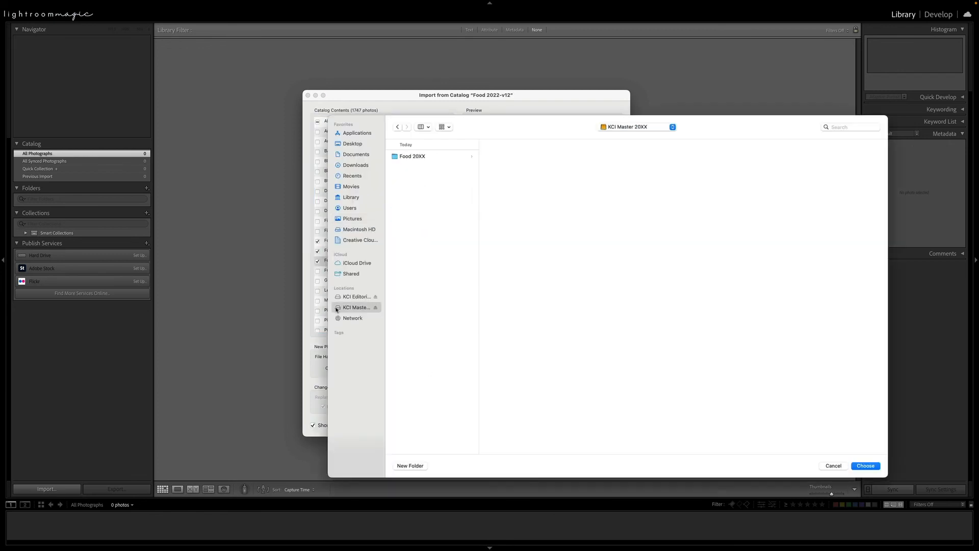
left_click(410, 466)
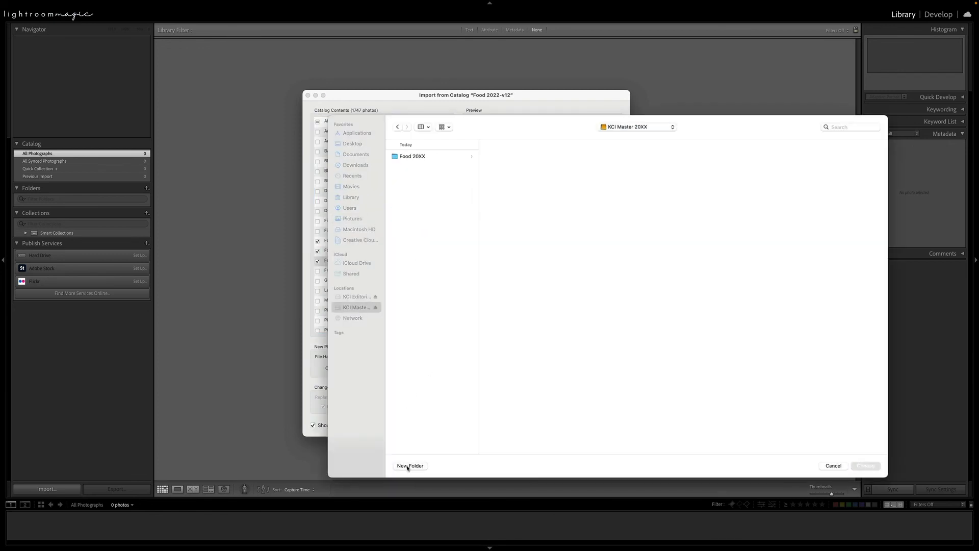
type("Food")
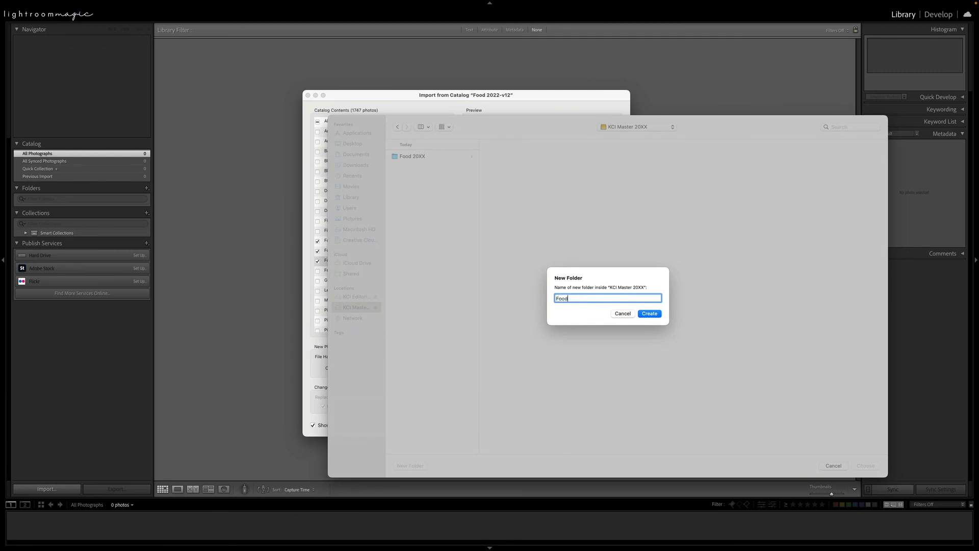
type(" 2023")
left_click(648, 315)
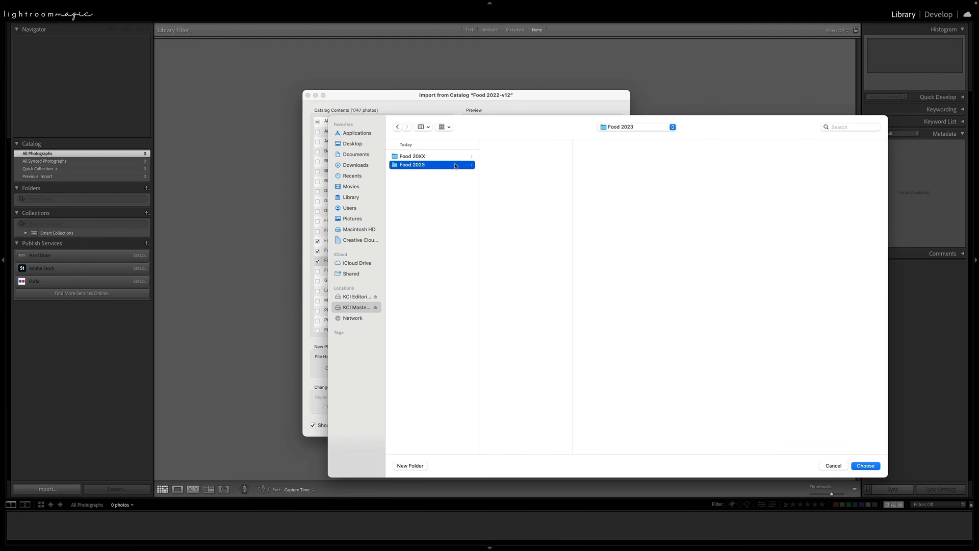
left_click(862, 466)
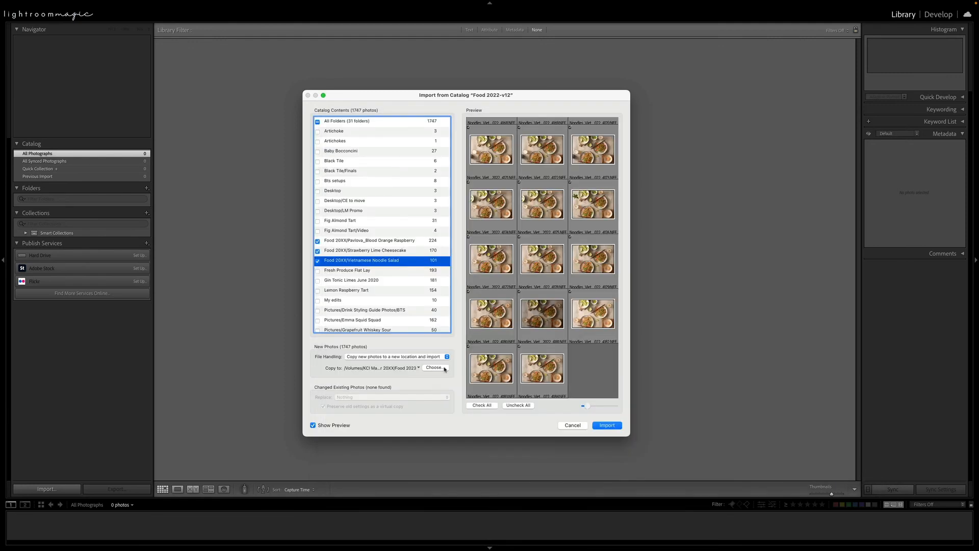
Run the catalog import and browse the imported recipe subfolders under Food 20XX on the KCI Master 20XX drive
left_click(606, 426)
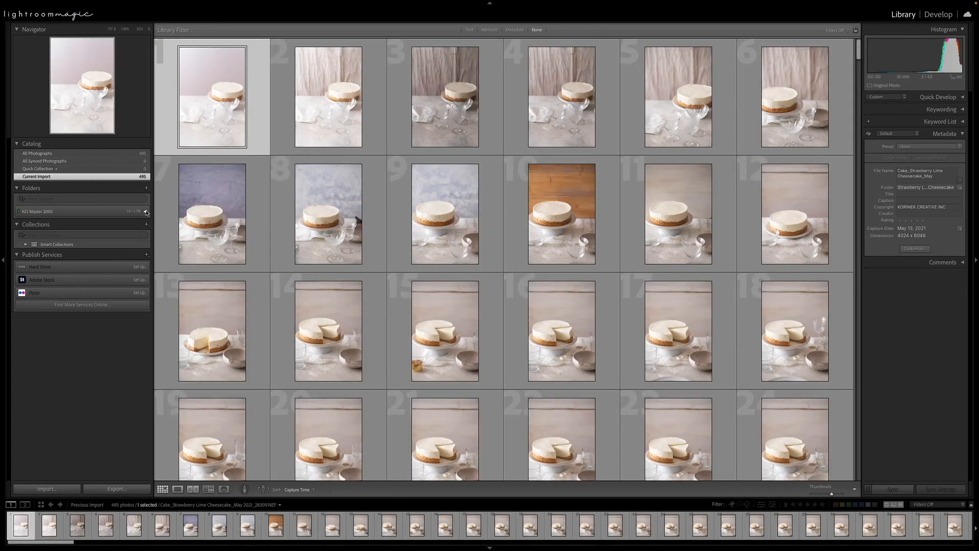
left_click(145, 211)
left_click(20, 220)
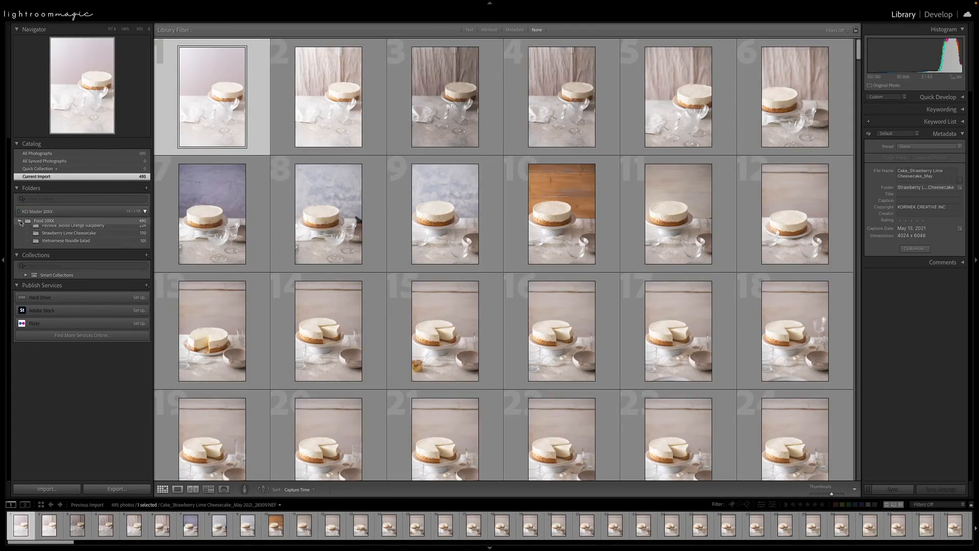
left_click(105, 229)
left_click(106, 236)
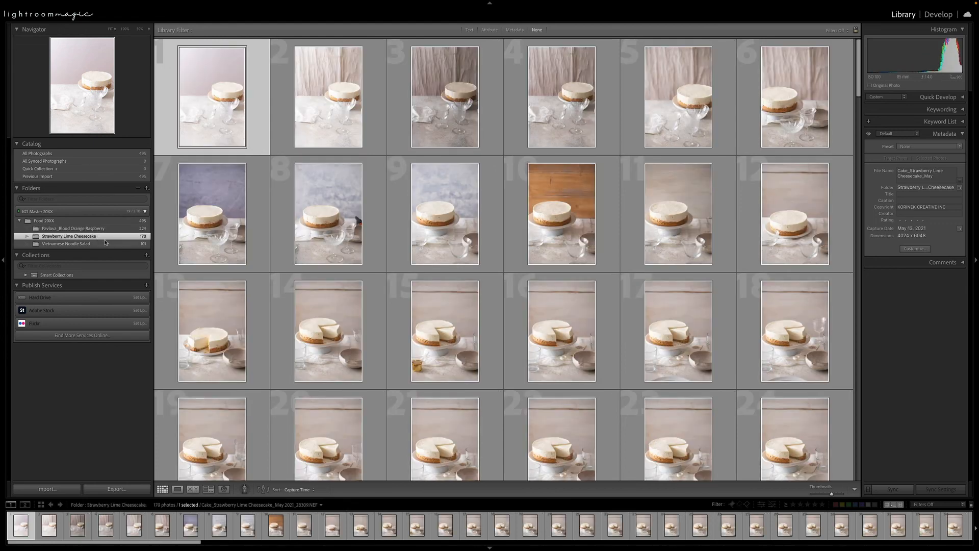
left_click(105, 244)
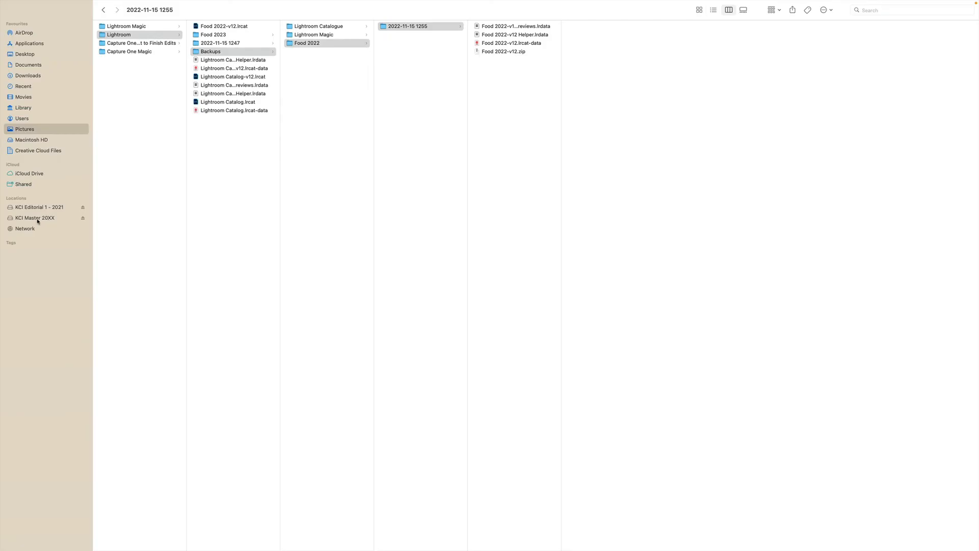
In Finder, inspect the copied recipe folders and their files under Food 2023/Food 20XX on the KCI Master 20XX drive
left_click(37, 218)
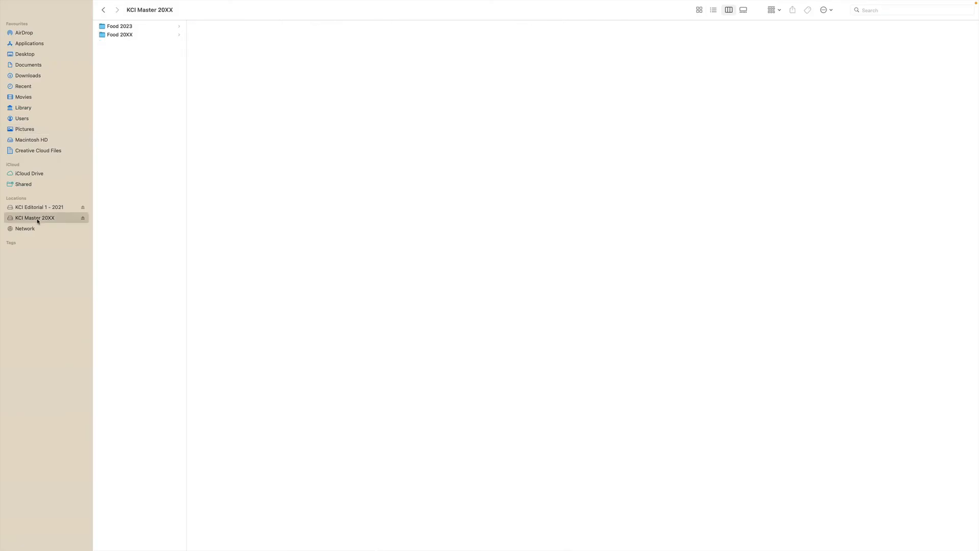
left_click(128, 27)
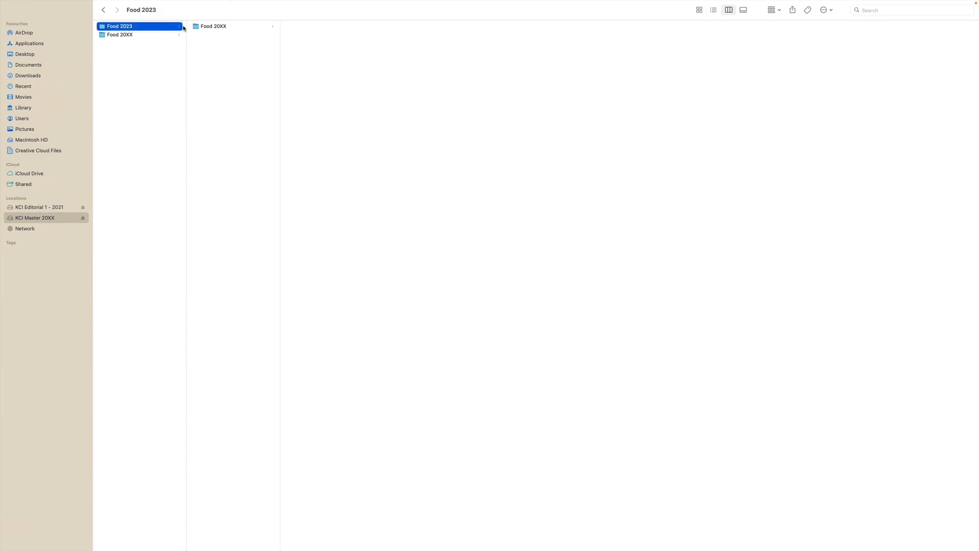
left_click(239, 26)
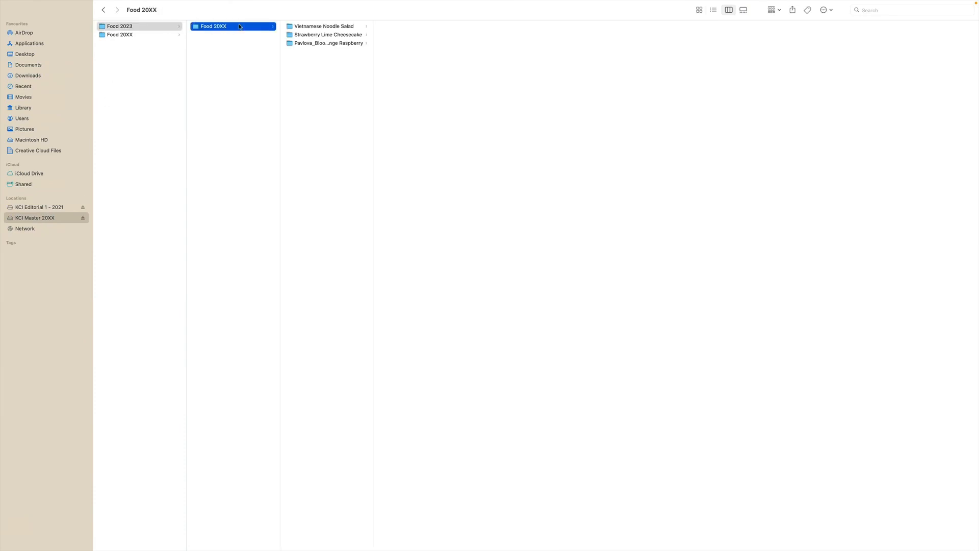
left_click(309, 28)
left_click(324, 35)
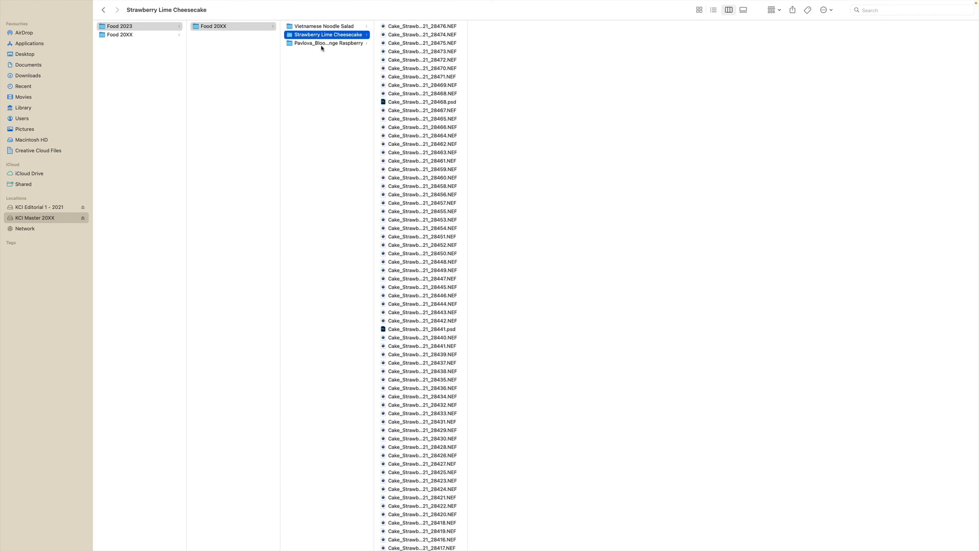
left_click(321, 44)
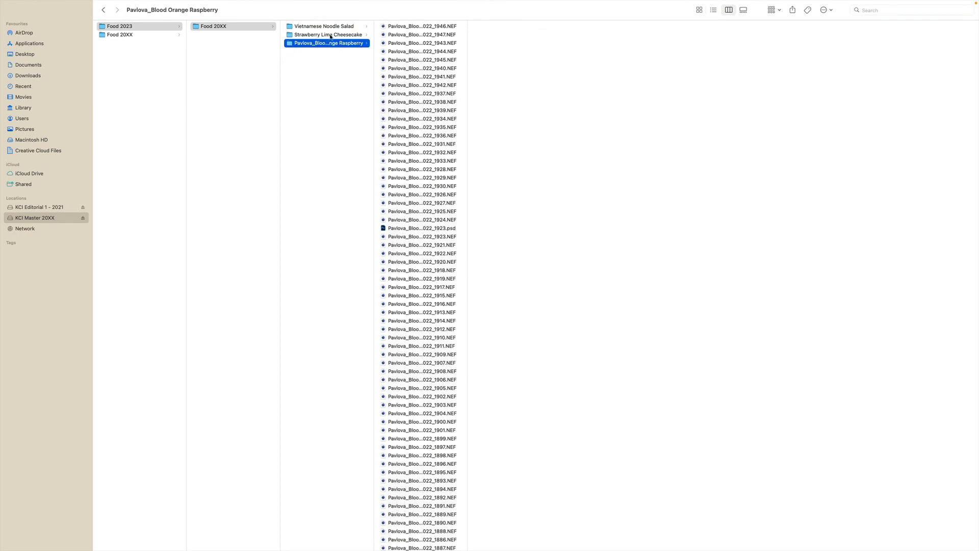
left_click(322, 29)
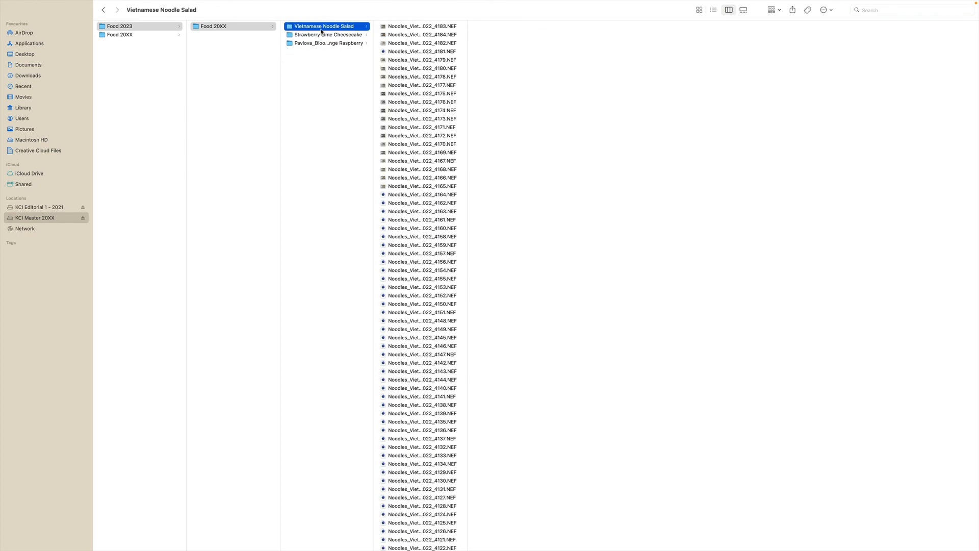
left_click(309, 35)
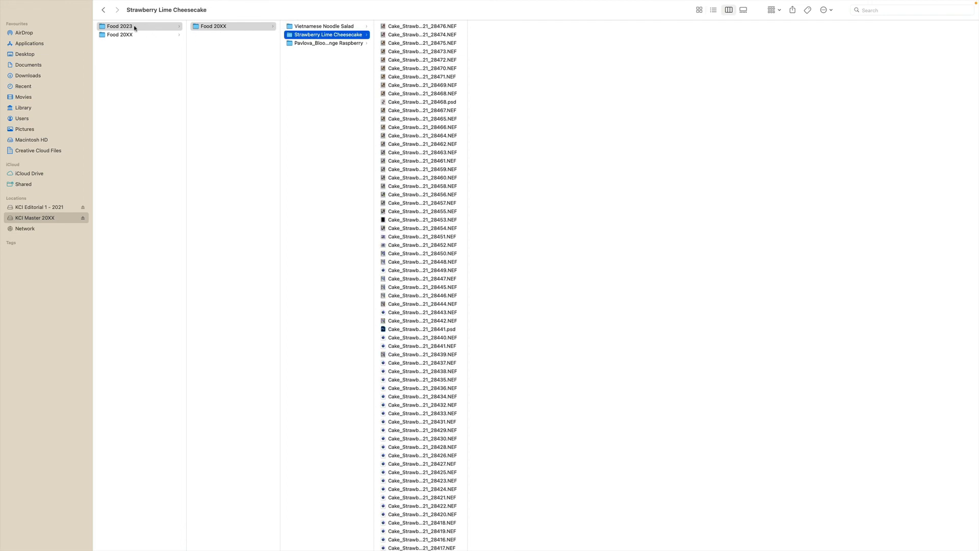
left_click(135, 28)
left_click(218, 28)
left_click(329, 28)
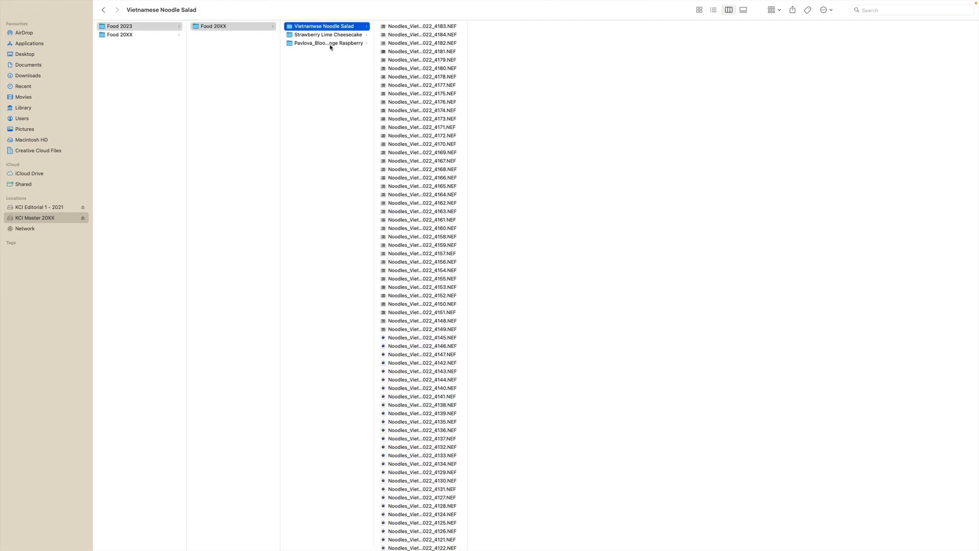